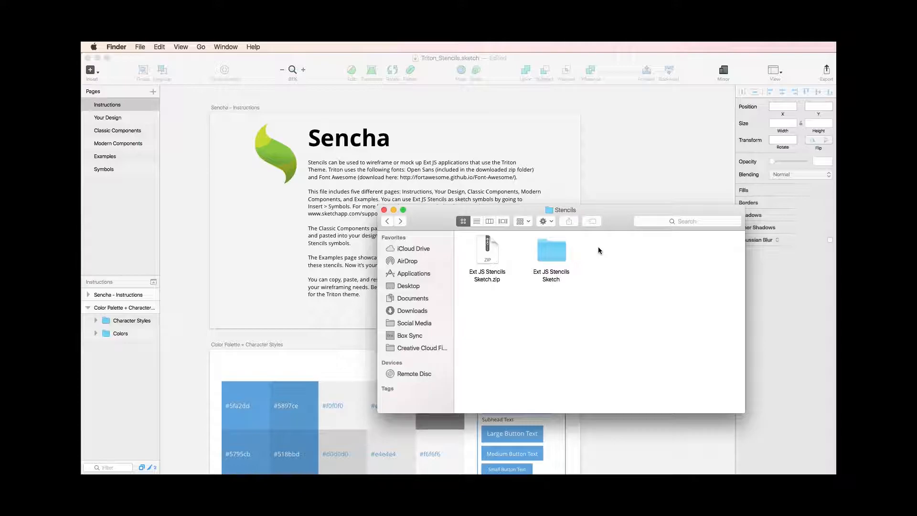
Step: Browse through the Ext JS Stencils Sketch folder to Triton Stencils, and switch to the Triton_Stencils.sketch document open in Sketch
left_click(551, 254)
double_click(551, 254)
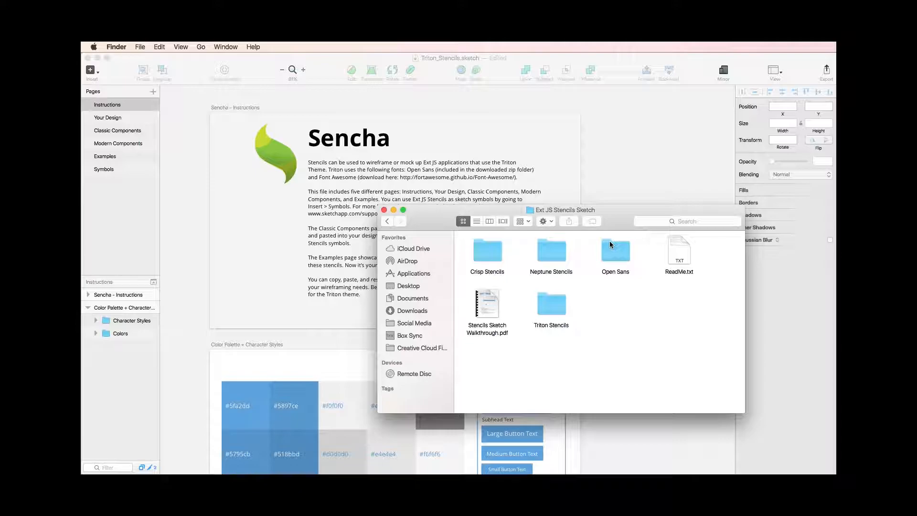
double_click(559, 306)
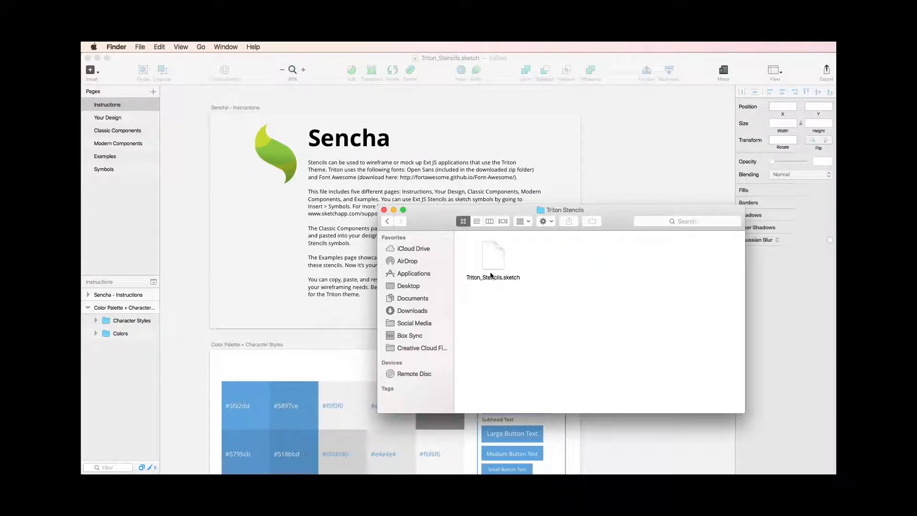
left_click(260, 235)
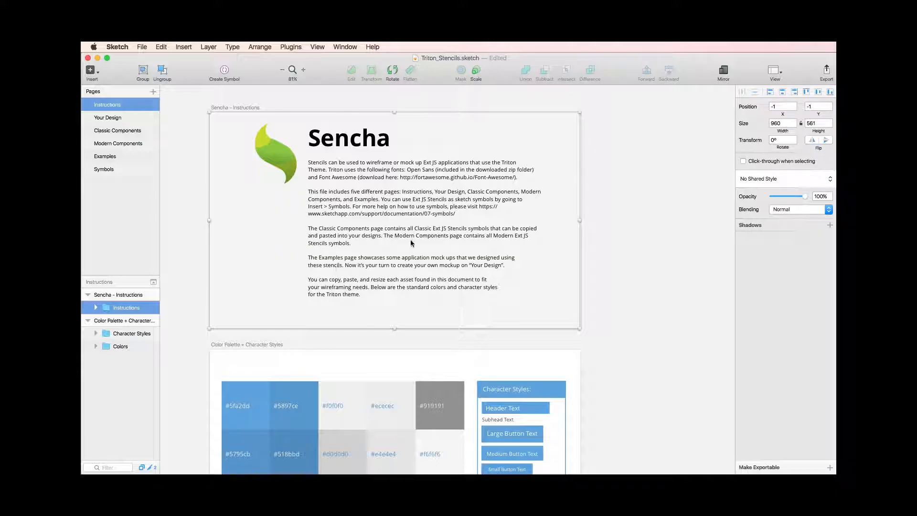
Step: Review the colour palette and character styles on the Instructions page, and inspect the text properties of the Header Text sample
scroll(371, 256, "down", 2)
scroll(370, 254, "down", 4)
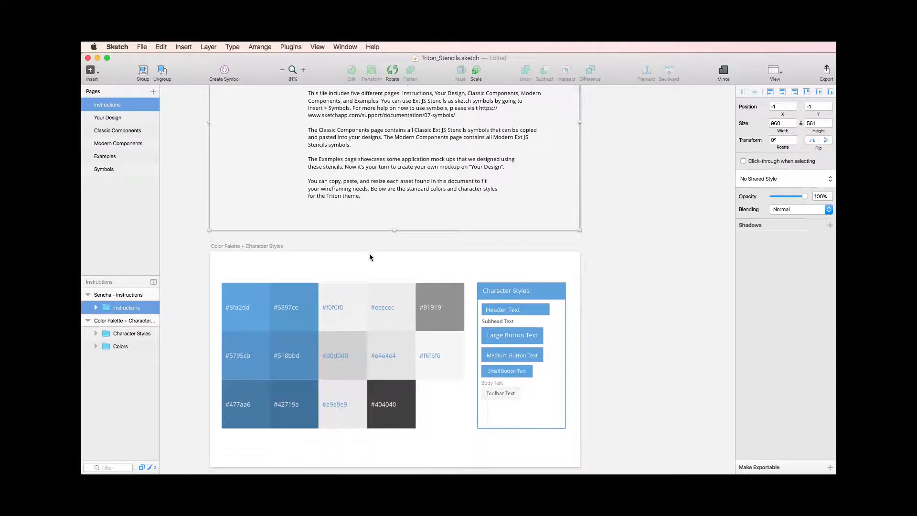
left_click(508, 271)
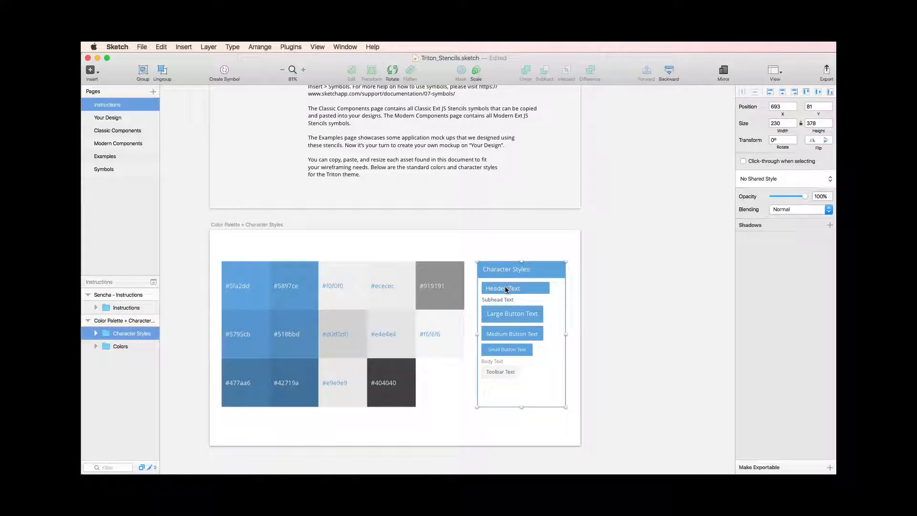
double_click(504, 289)
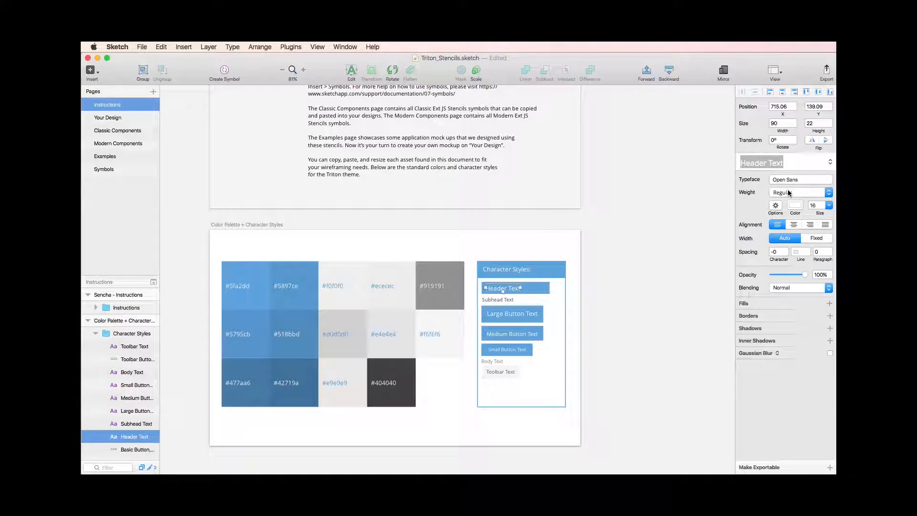
Step: Look through the Your Design, Classic Components, Modern Components and Examples pages to see which stencils and mockups are available
left_click(115, 118)
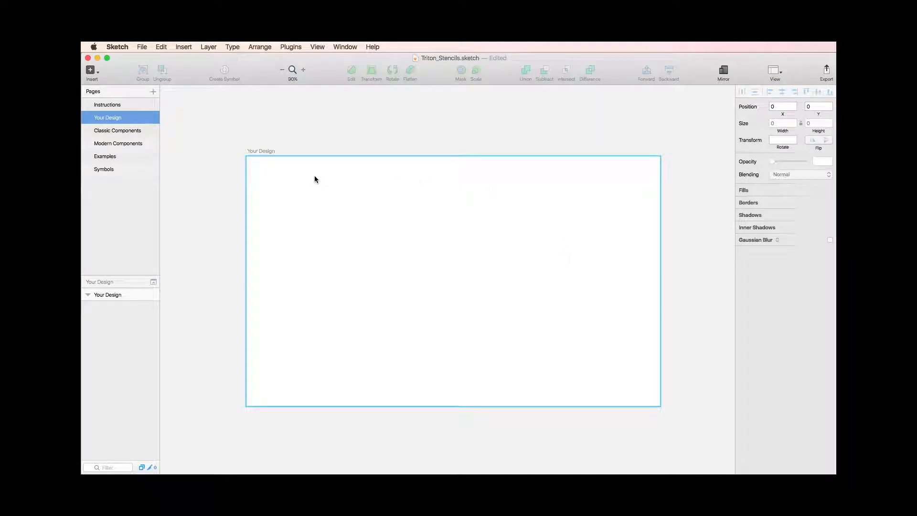
left_click(128, 134)
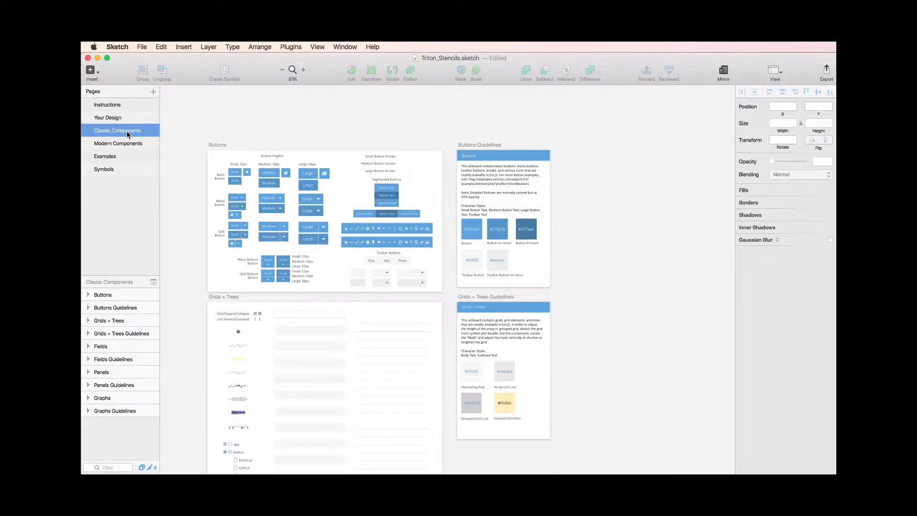
scroll(251, 179, "down", 2)
scroll(251, 180, "down", 10)
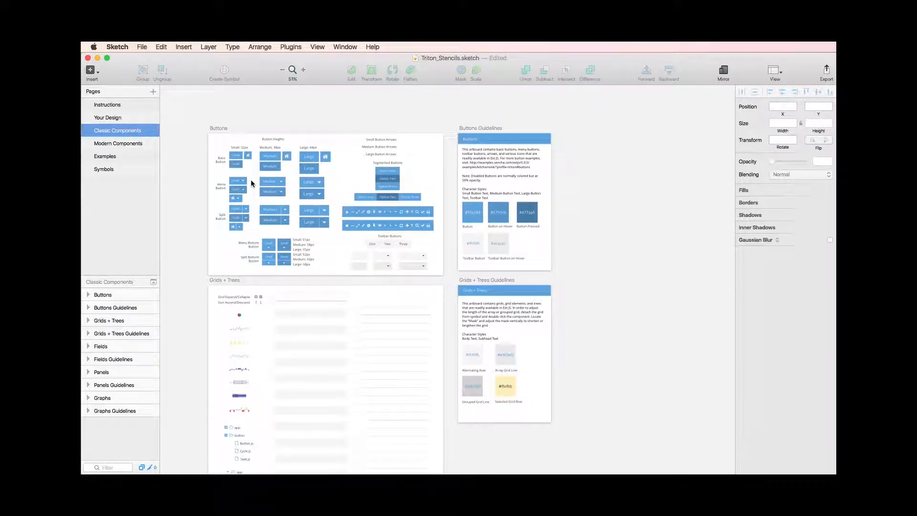
scroll(251, 180, "down", 20)
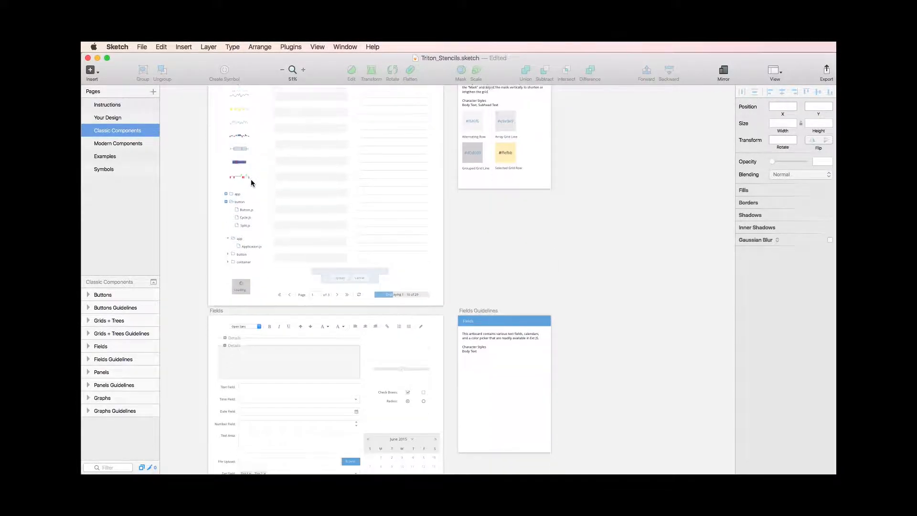
scroll(251, 180, "down", 16)
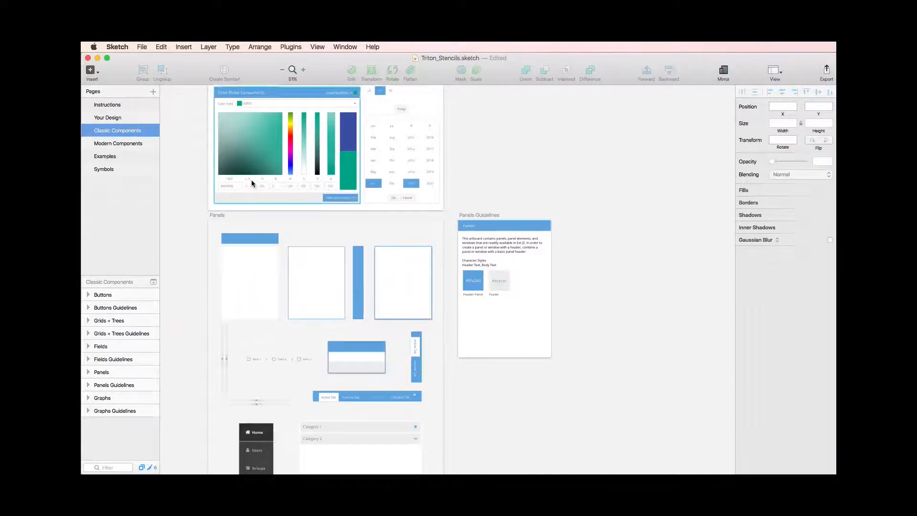
left_click(135, 145)
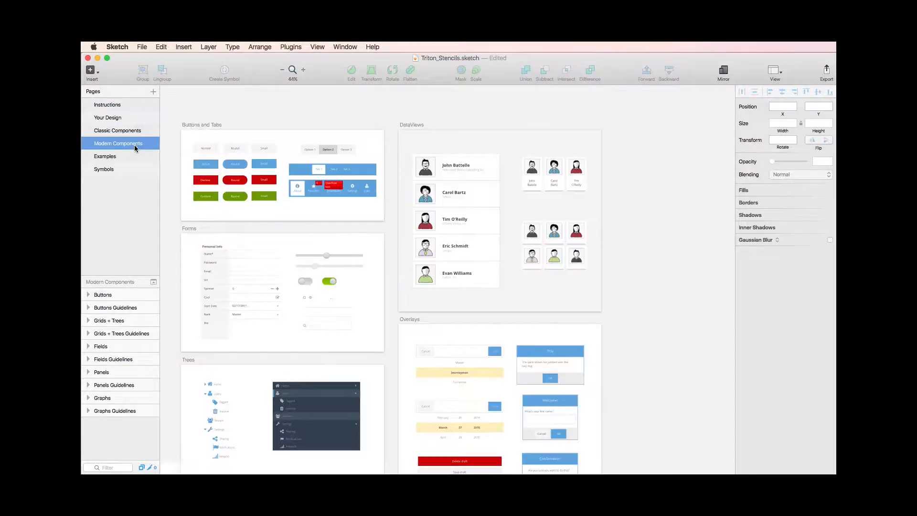
scroll(288, 206, "down", 11)
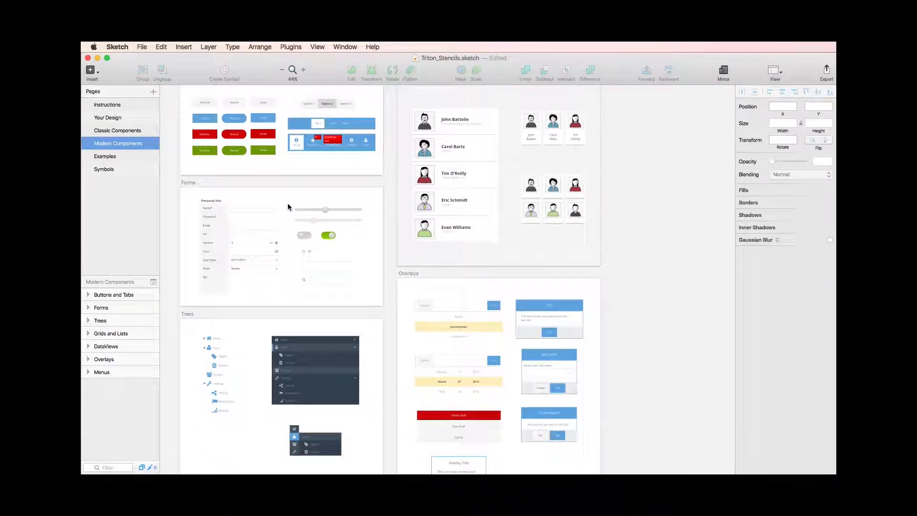
scroll(288, 207, "down", 20)
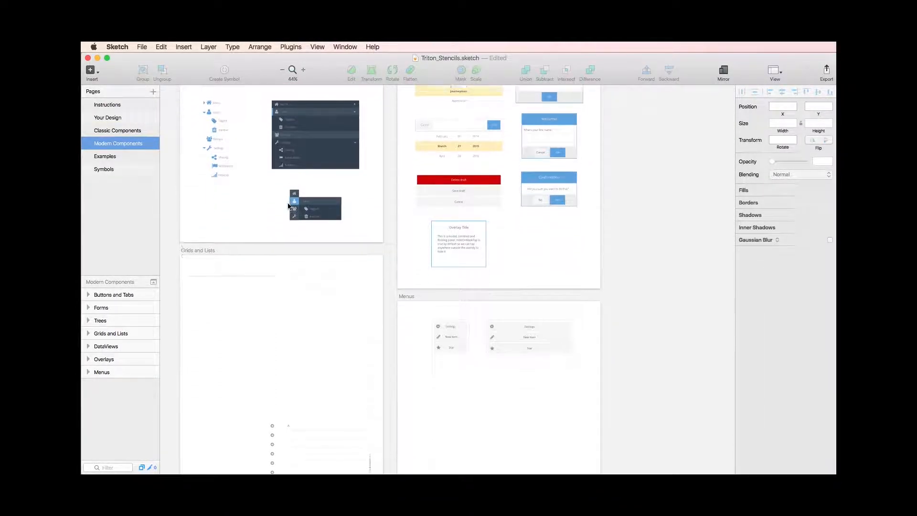
left_click(114, 157)
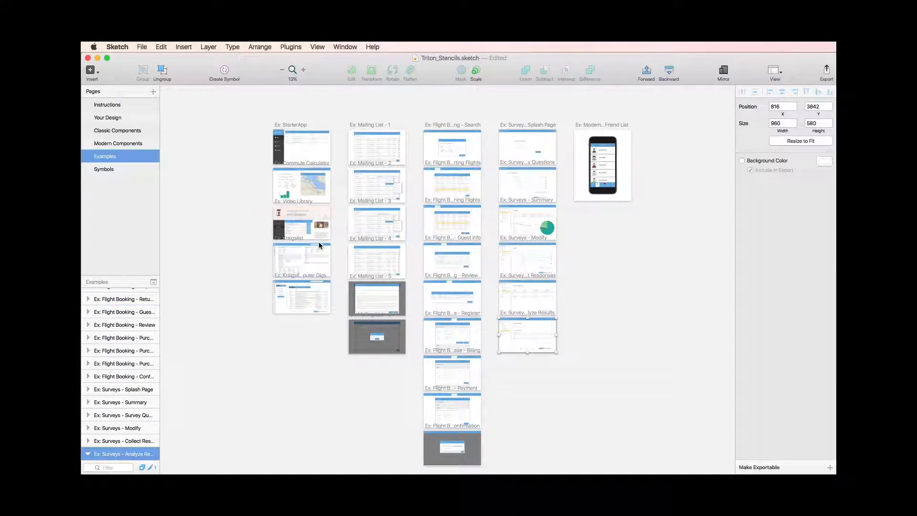
Step: Place the classic Basic Panel Header Horizontal symbol in the top-left corner of the artboard on the Your Design page
left_click(115, 119)
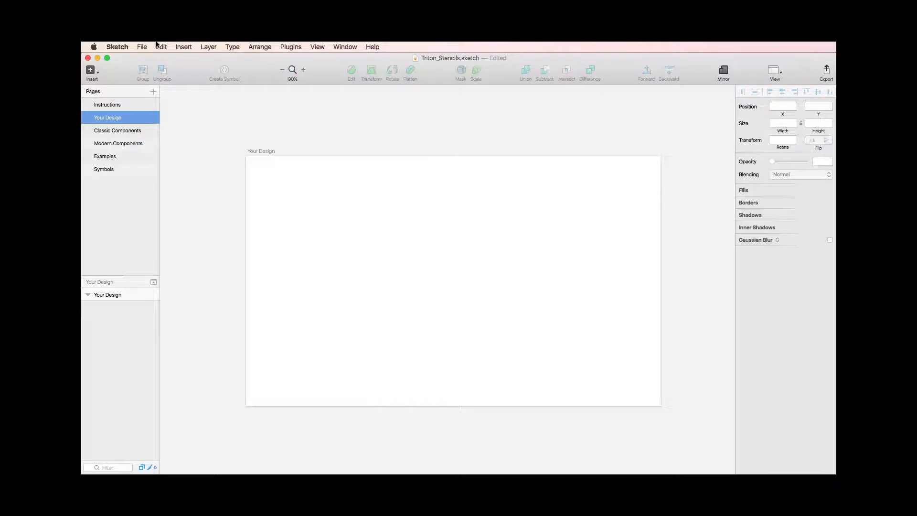
left_click(184, 48)
mouse_move(204, 140)
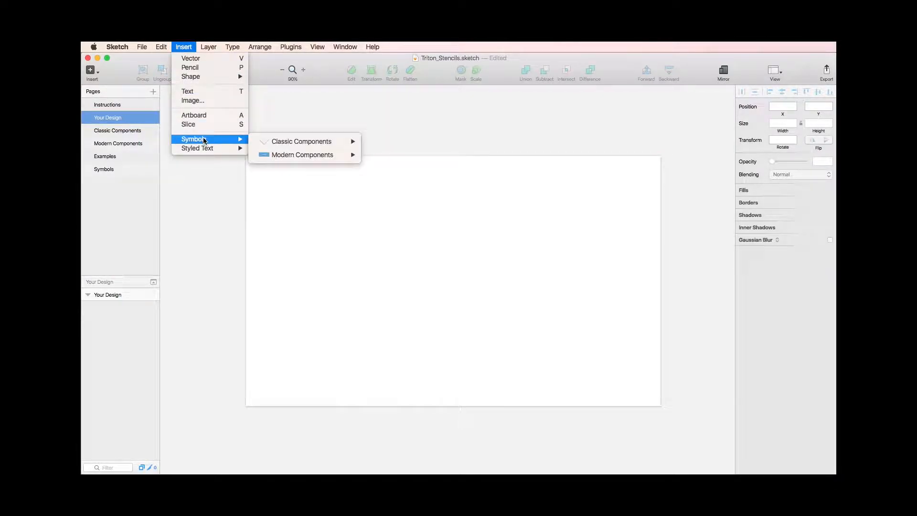
mouse_move(294, 145)
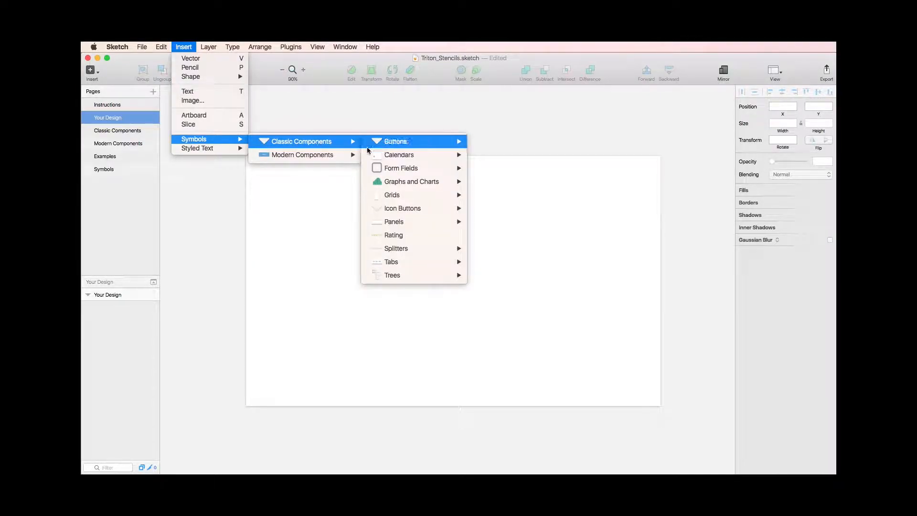
mouse_move(420, 223)
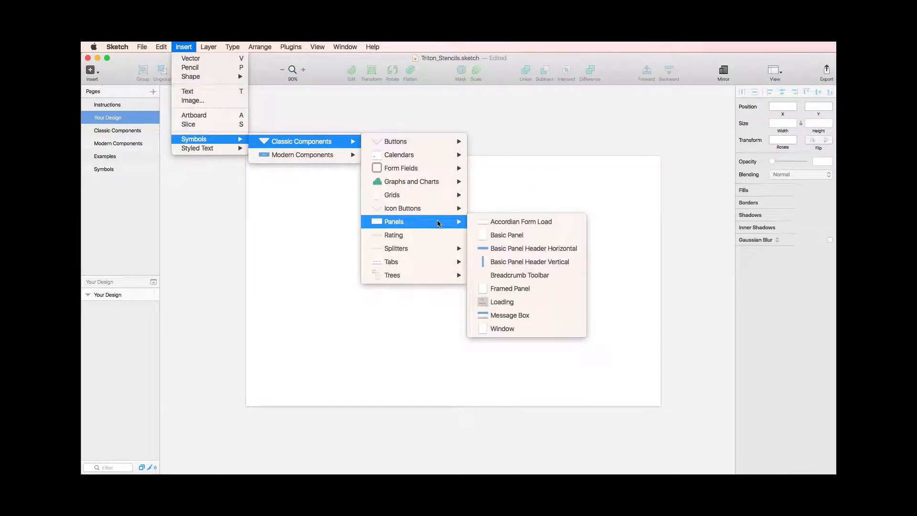
left_click(526, 249)
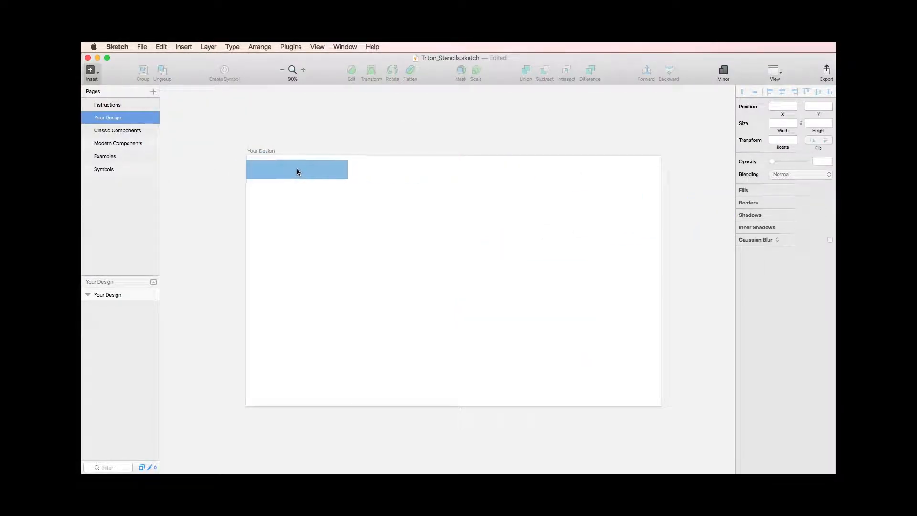
left_click(297, 168)
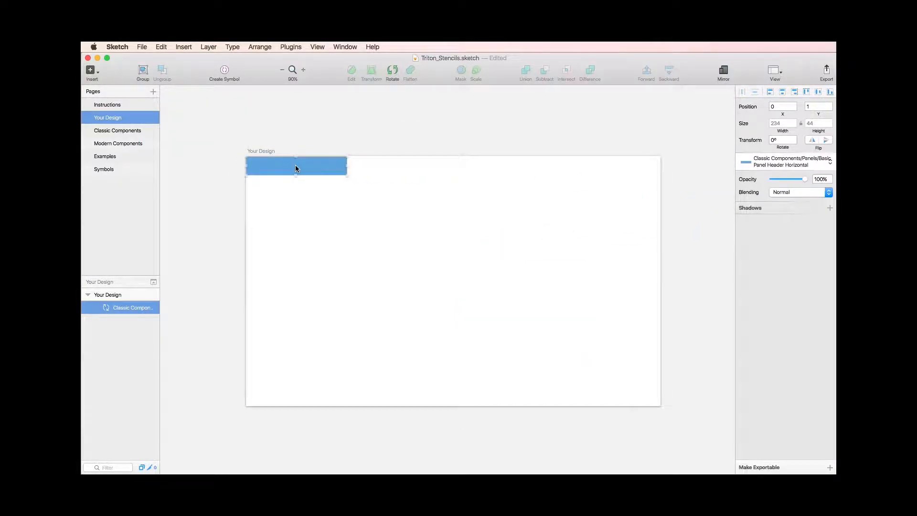
Step: Detach the panel header from its symbol and fit it along the artboard's top edge, 960 wide at Y position -1
right_click(329, 170)
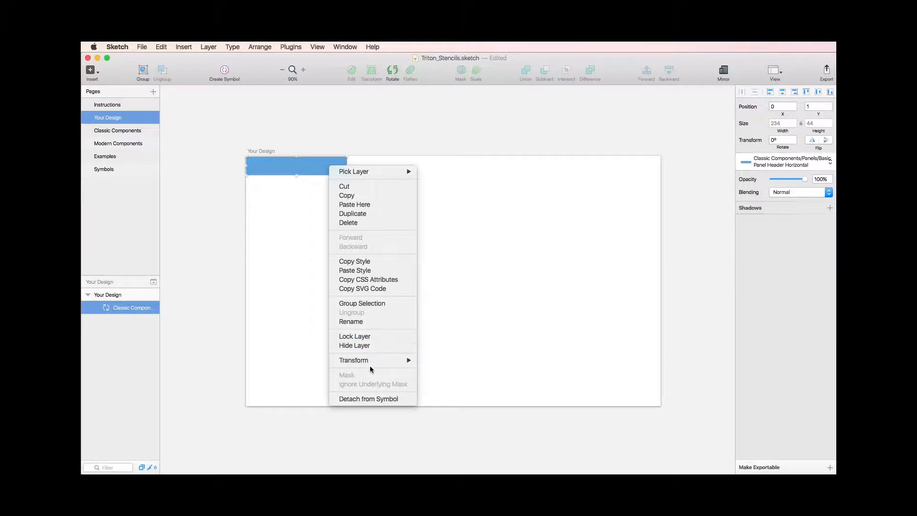
left_click(369, 399)
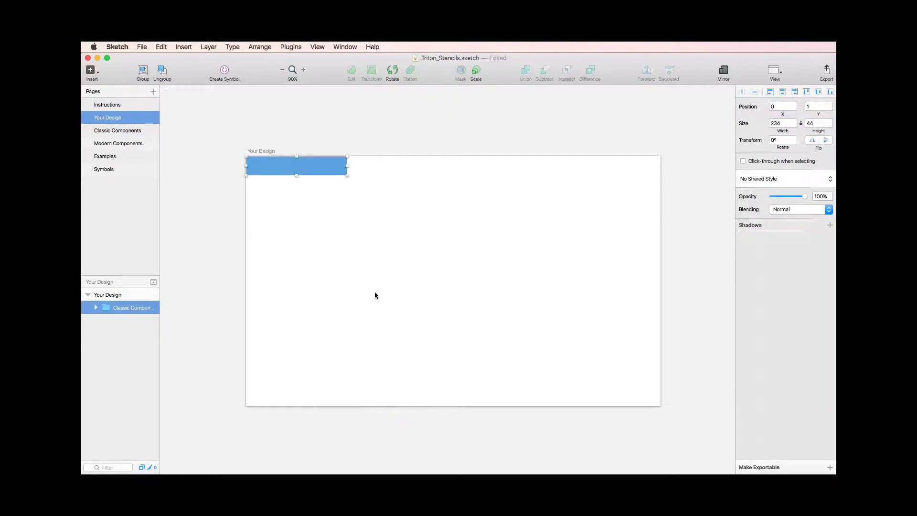
left_click(347, 166)
left_click_drag(348, 165, 661, 172)
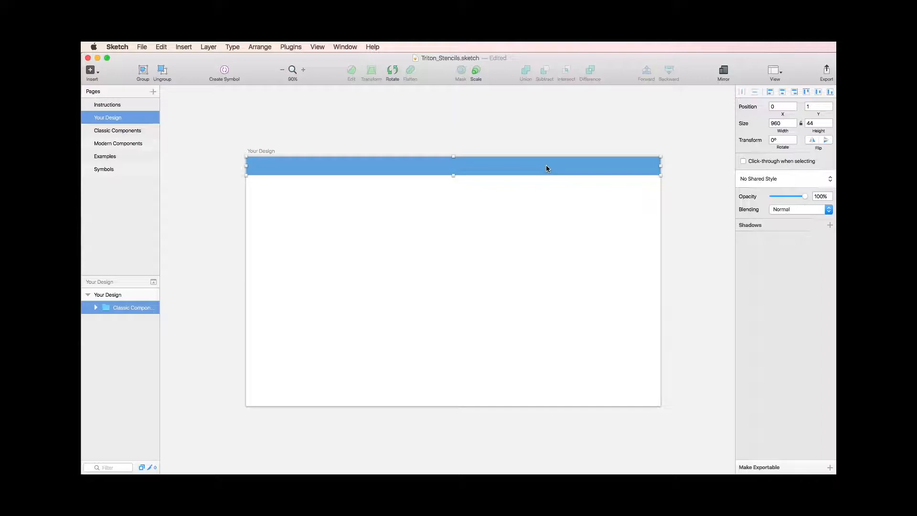
key("Up")
key("Up")
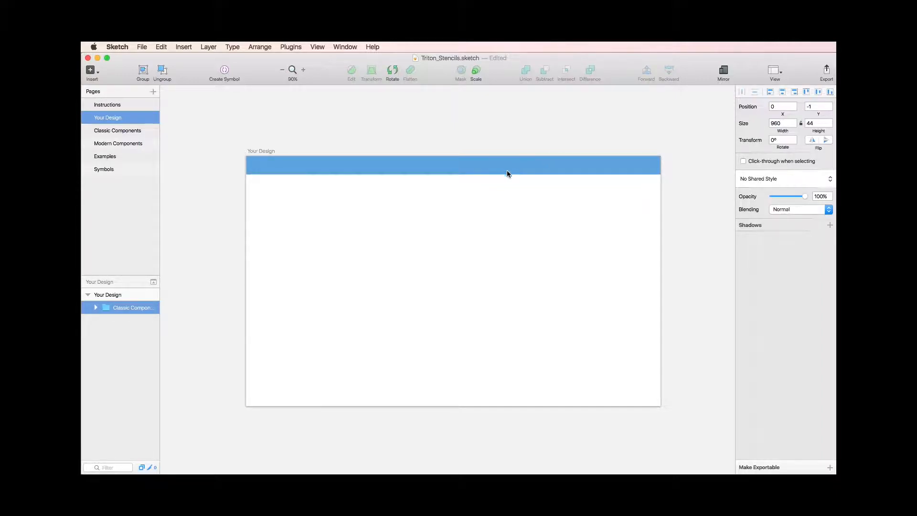
Step: Add the text "Panel Header" near the left end of the blue header bar
key("t")
left_click(259, 164)
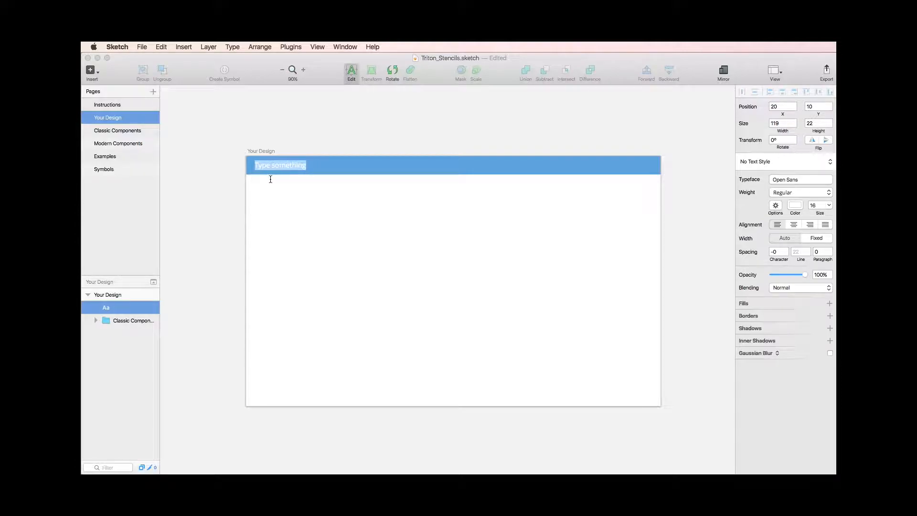
type("Panel Header")
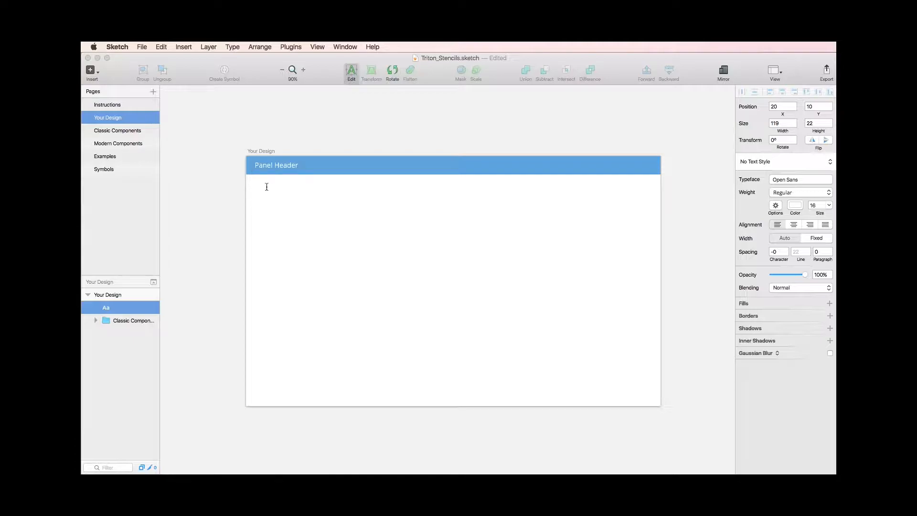
left_click(266, 187)
Step: Apply the Header Text style to the "Panel Header" label and shift the label slightly to the left
left_click(279, 166)
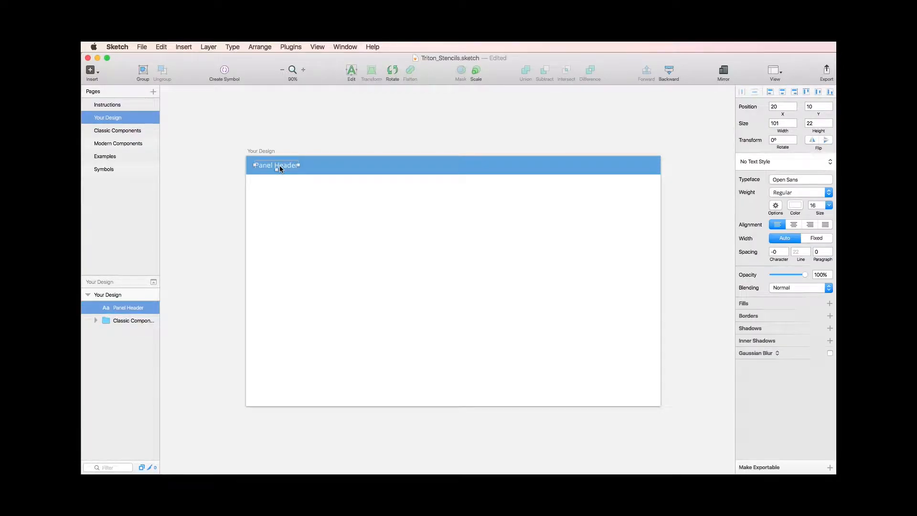
left_click(779, 162)
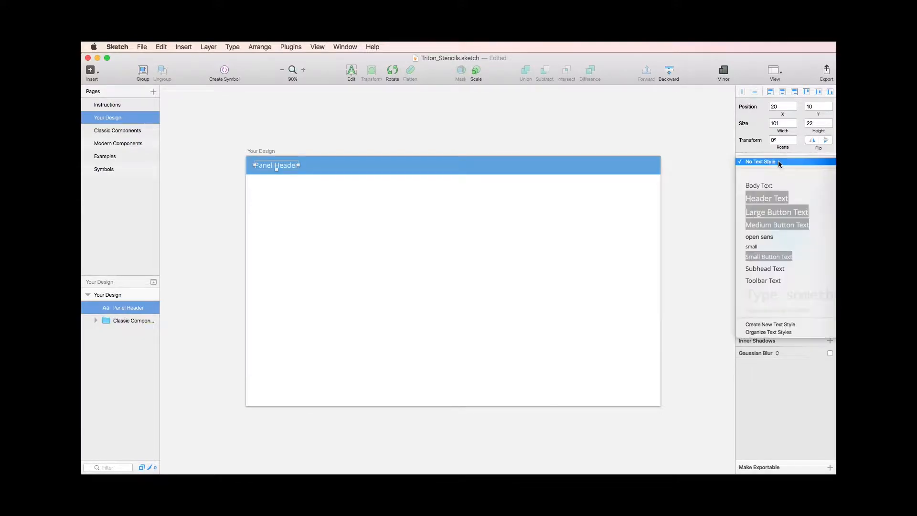
left_click(764, 198)
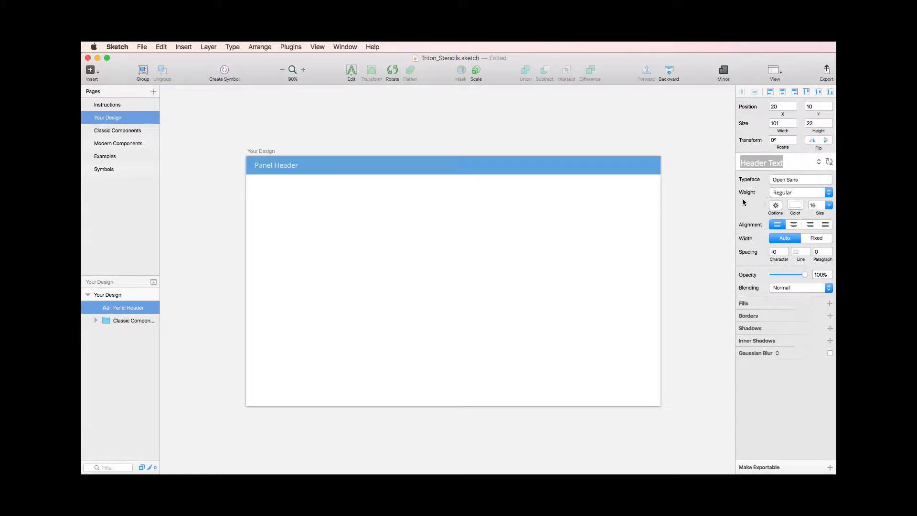
left_click(364, 216)
left_click(274, 163)
left_click(311, 220)
Step: Place the classic Tree symbol just below the panel header near the artboard's left edge, at about X 15, Y 56
left_click(182, 45)
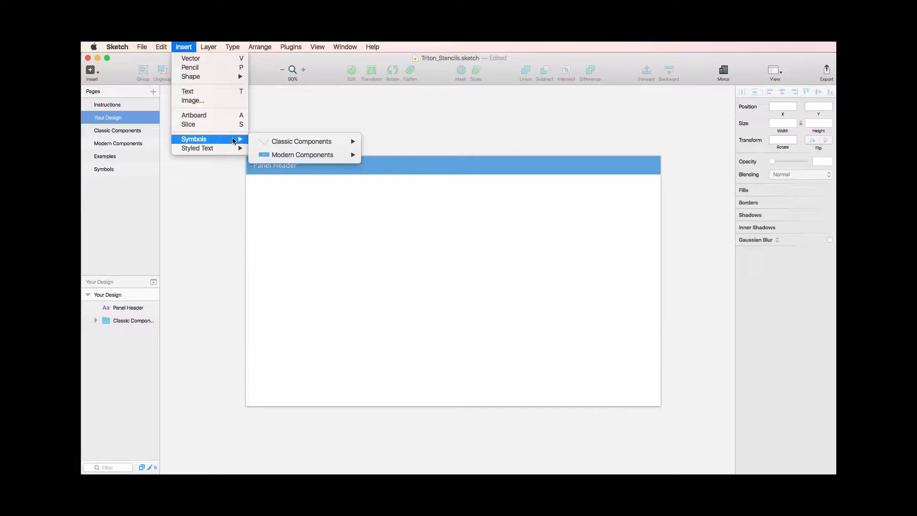
mouse_move(294, 142)
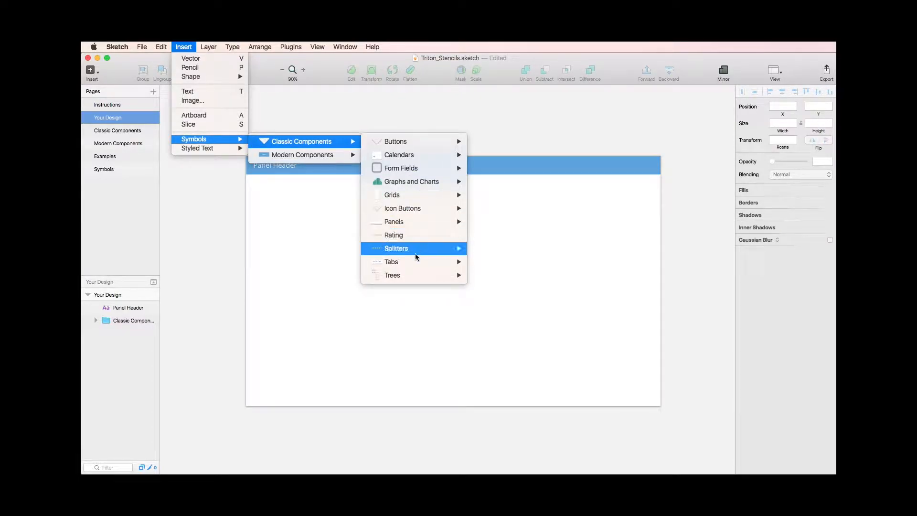
mouse_move(419, 276)
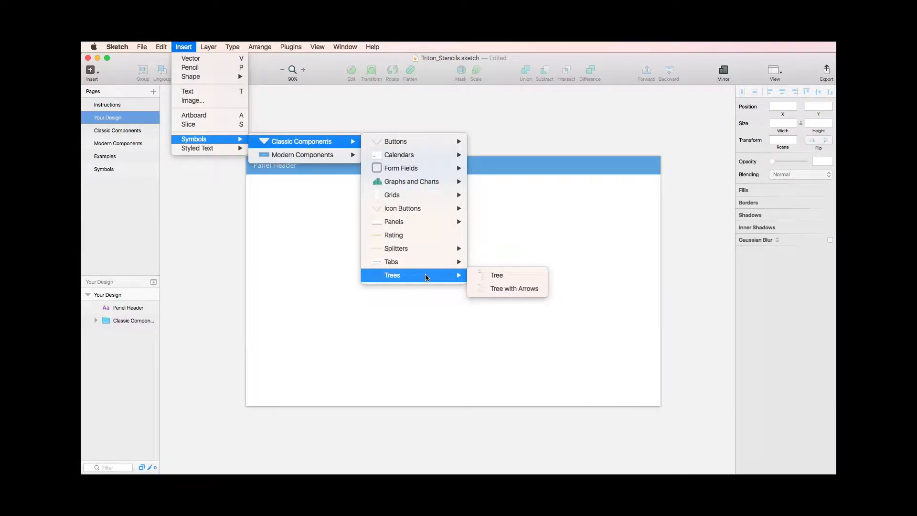
left_click(495, 275)
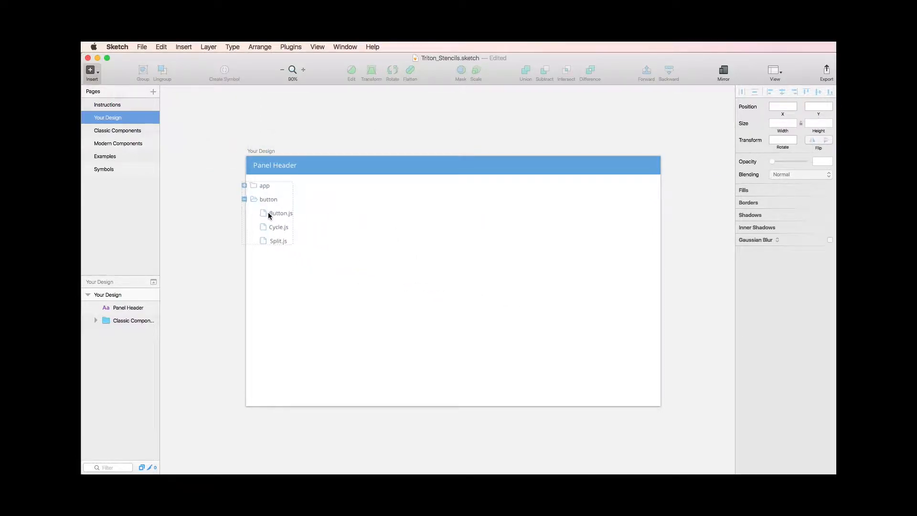
left_click(279, 214)
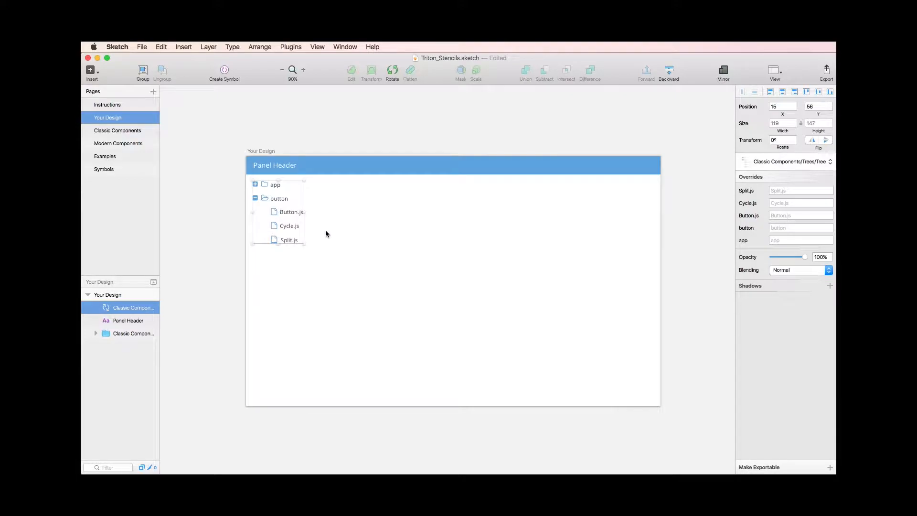
Step: Place the classic Splitter Left symbol just beside the tree, under the panel header, at about X 190, Y 43, and detach it from its symbol
left_click(330, 237)
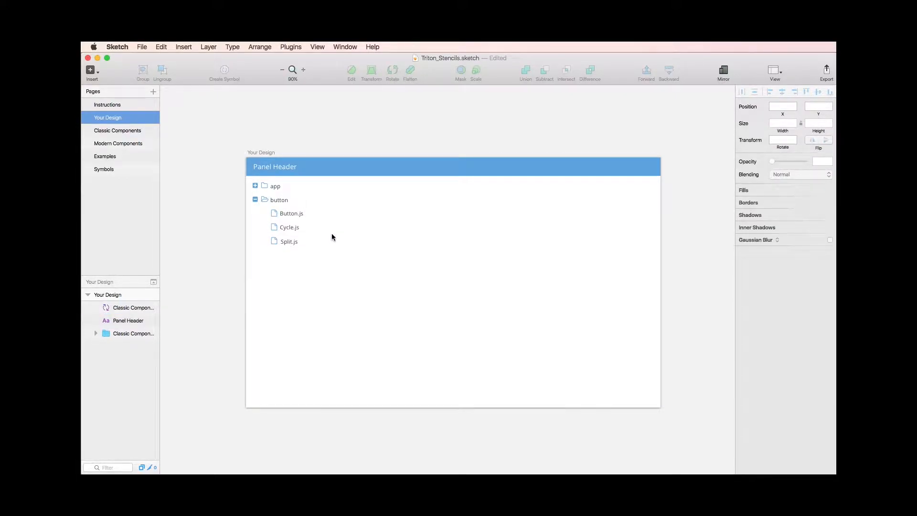
left_click(181, 47)
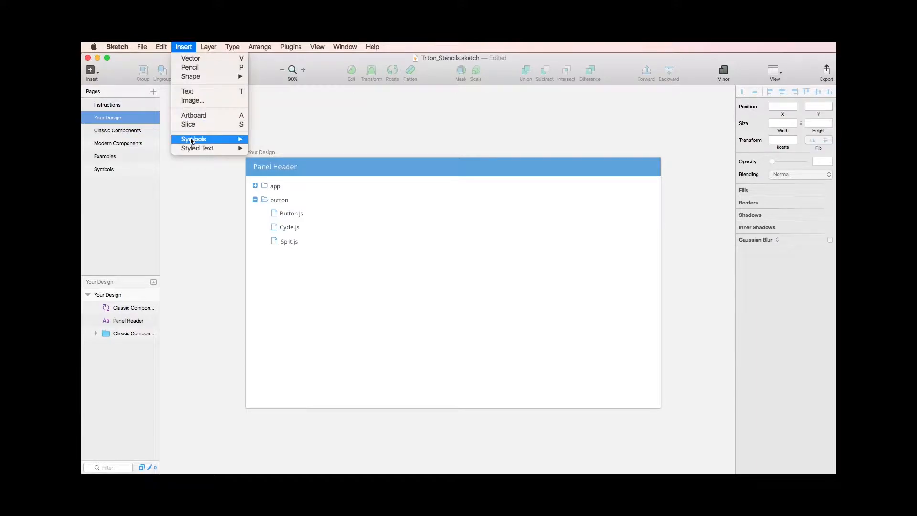
mouse_move(191, 140)
left_click(185, 47)
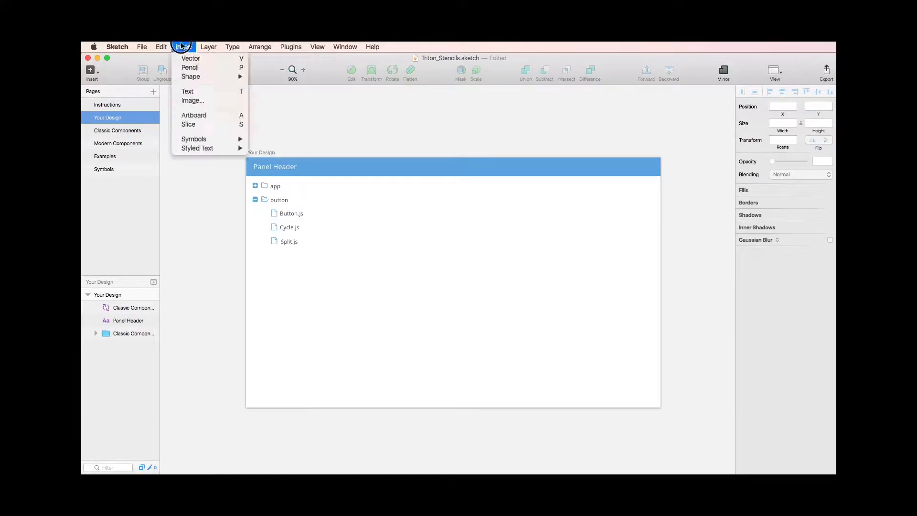
mouse_move(306, 142)
mouse_move(466, 249)
left_click(497, 261)
left_click(330, 239)
right_click(330, 259)
Step: Extend the splitter's background strip down to the artboard's bottom edge and center its collapse handle vertically on the strip
double_click(330, 296)
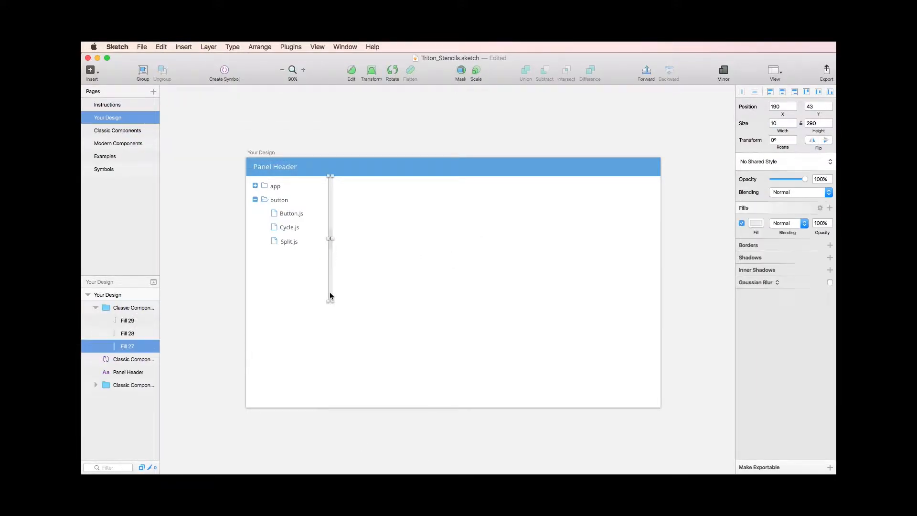
left_click(818, 123)
key("shift+Up")
key("shift+Up")
key("shift+Up")
key("shift+Up")
key("shift+Up")
key("shift+Up")
key("shift+Up")
key("shift+Up")
key("shift+Up")
key("shift+Up")
key("shift+Up")
key("shift+Up")
key("shift+Up")
key("shift+Up")
key("shift+Up")
key("shift+Up")
key("shift+Up")
key("shift+Up")
key("shift+Up")
key("shift+Up")
left_click(118, 321)
left_click(120, 347, "shift")
left_click(818, 91)
left_click(467, 277)
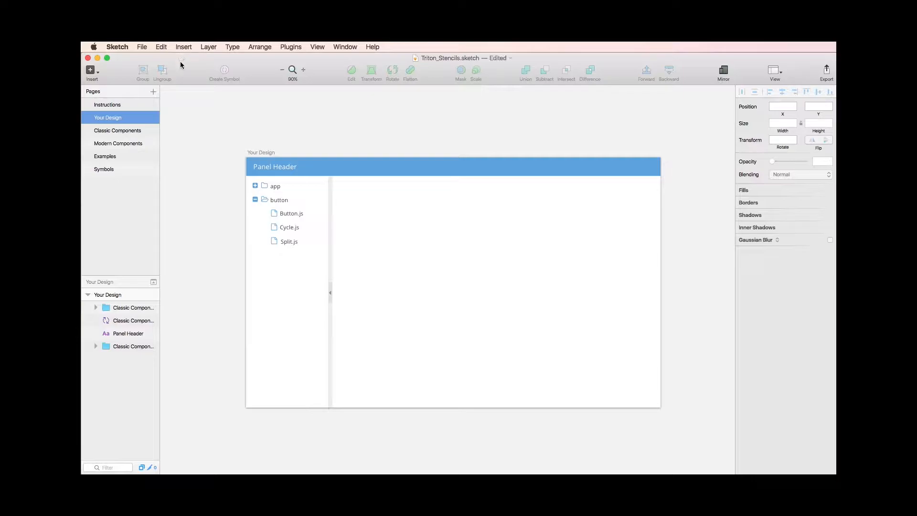
Step: Place the classic Array Grid symbol in the empty area beside the splitter, at about X 369, Y 58, and detach it from its symbol
left_click(183, 46)
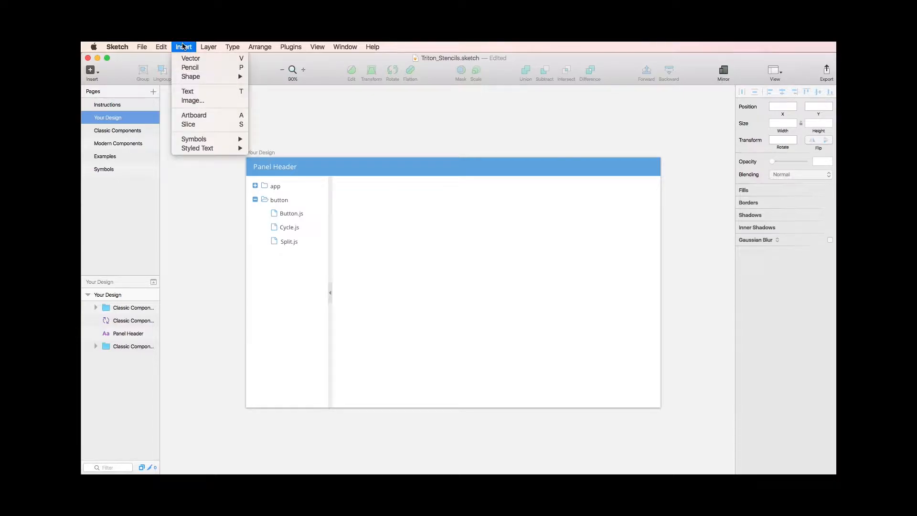
mouse_move(206, 140)
mouse_move(280, 143)
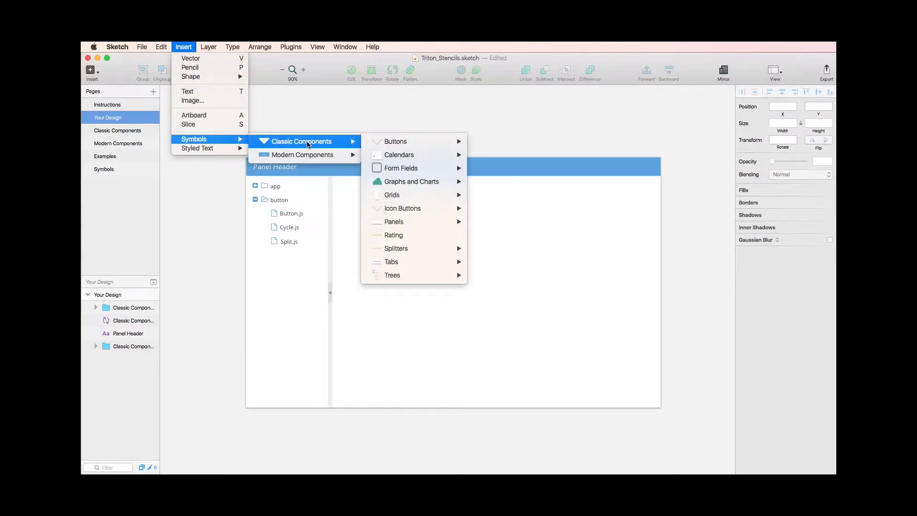
mouse_move(441, 201)
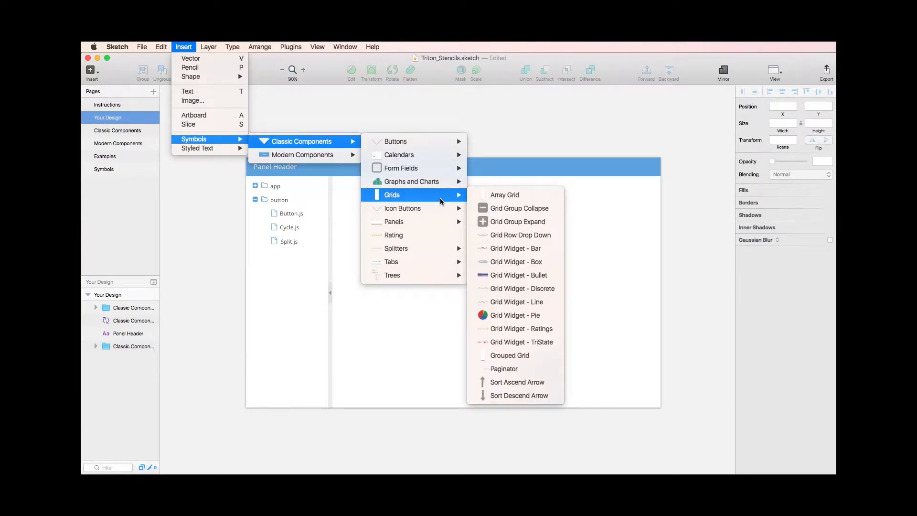
left_click(495, 199)
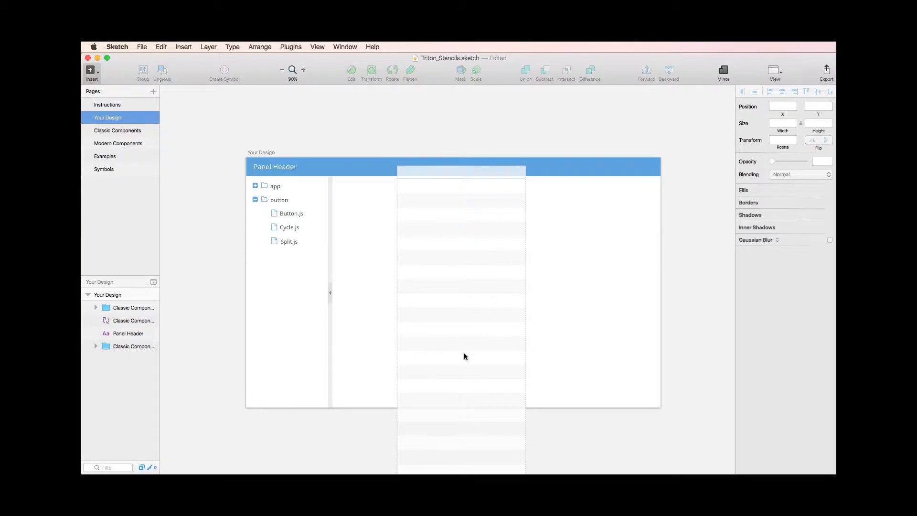
left_click(471, 360)
scroll(471, 356, "down", 5)
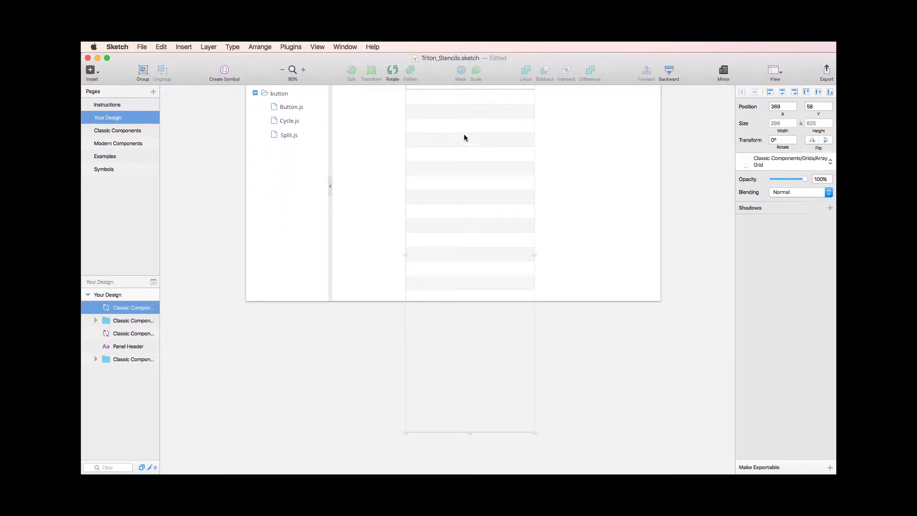
right_click(451, 109)
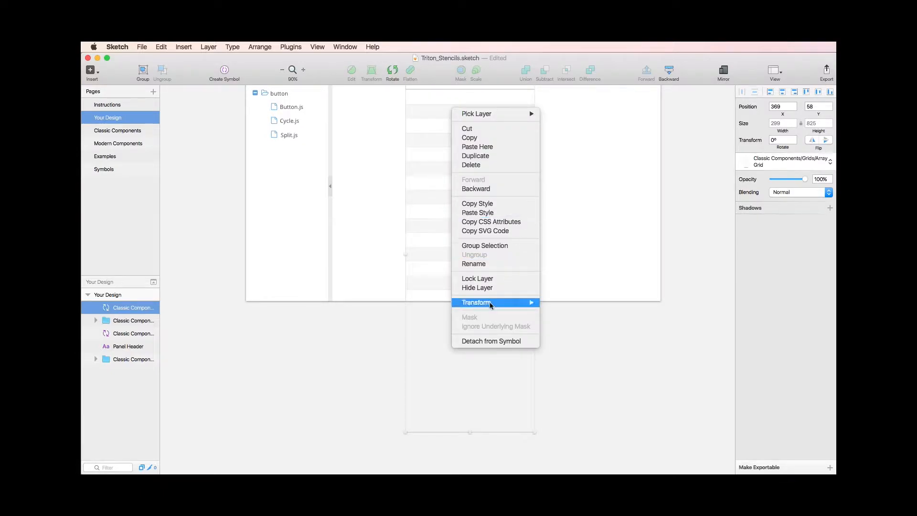
left_click(494, 341)
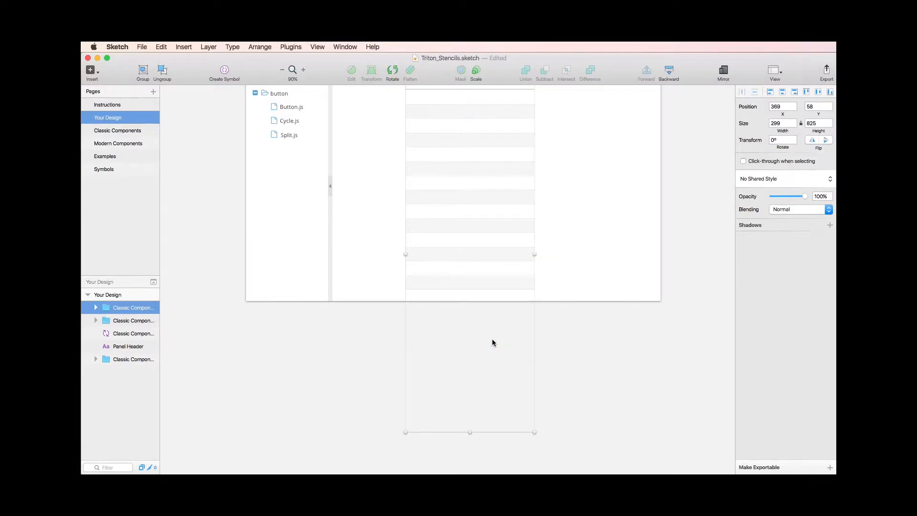
Step: Shorten the Mask layer inside the Array Grid group to a height of about 236 so only the upper rows show
scroll(449, 180, "left", 1)
double_click(449, 182)
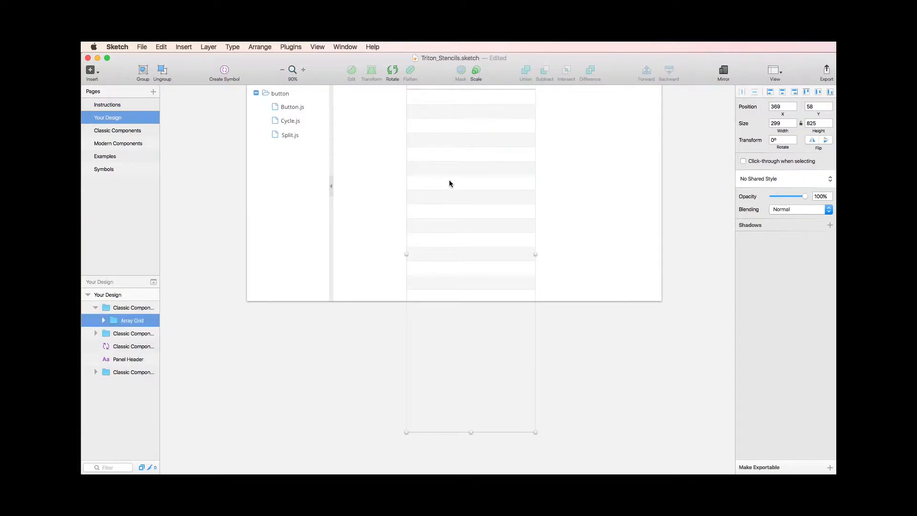
left_click(104, 321)
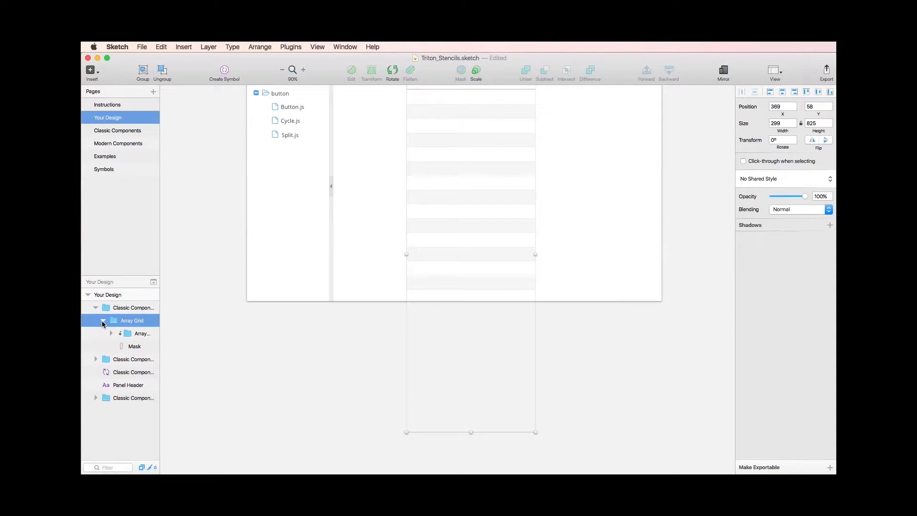
left_click(129, 347)
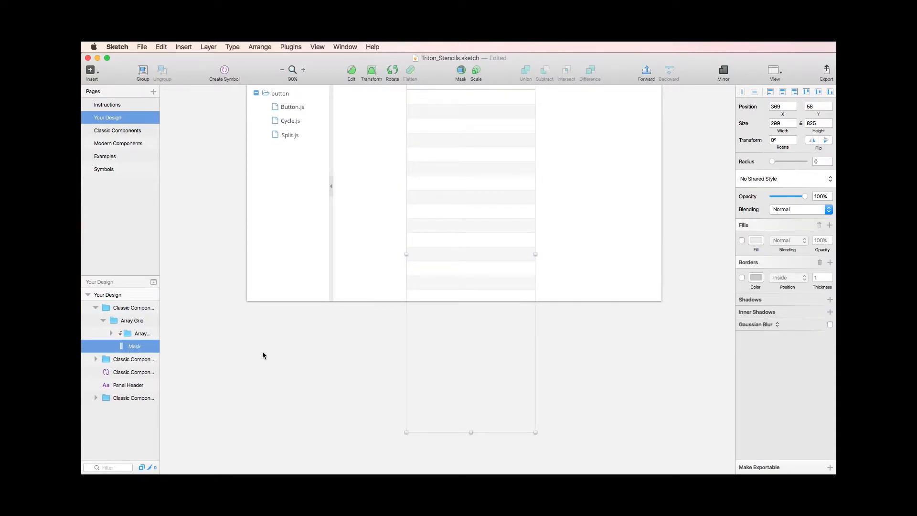
left_click_drag(471, 432, 477, 178)
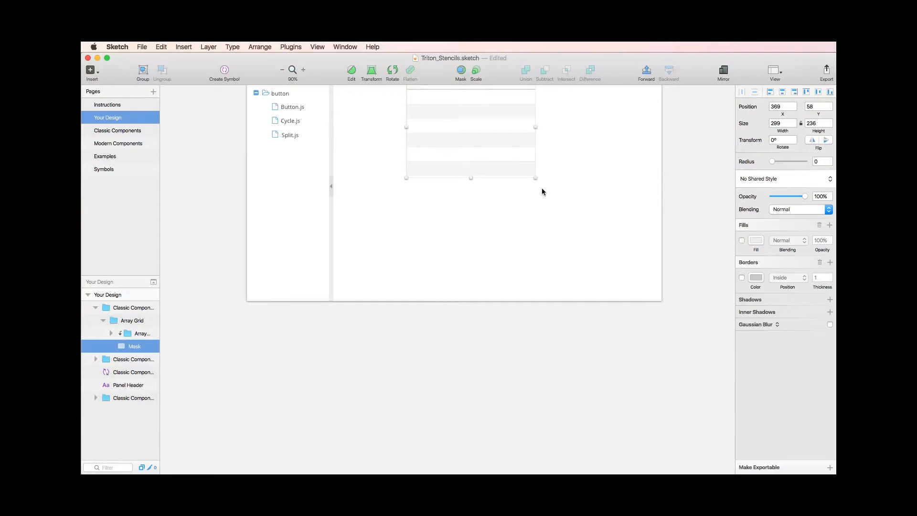
left_click(577, 156)
Step: Move the Array Grid to about X 272, Y 85 and widen it to about 631
scroll(576, 162, "up", 3)
left_click_drag(470, 181, 428, 193)
double_click(428, 193)
left_click_drag(494, 198, 638, 201)
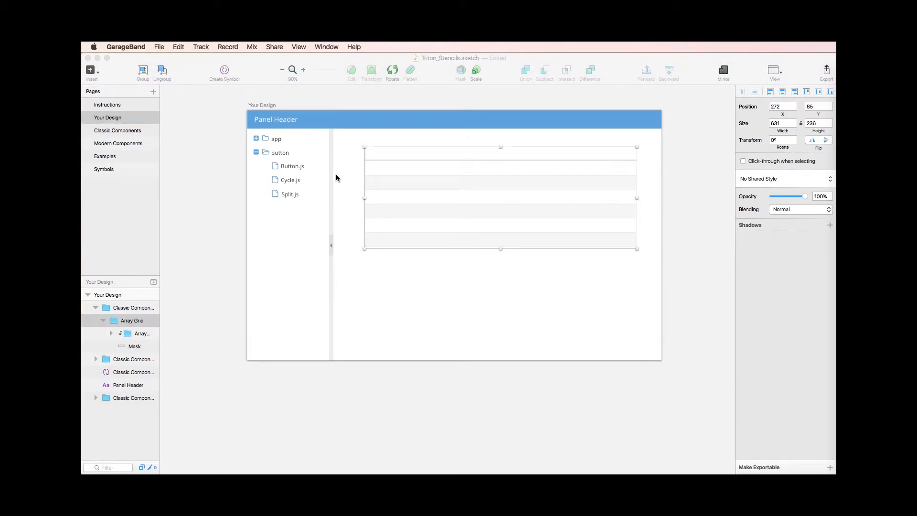
left_click(498, 286)
Step: Draw a vertical divider line through the middle of the grid, from below its header row down to its bottom edge
key("l")
left_click_drag(500, 161, 499, 246)
left_click(336, 137)
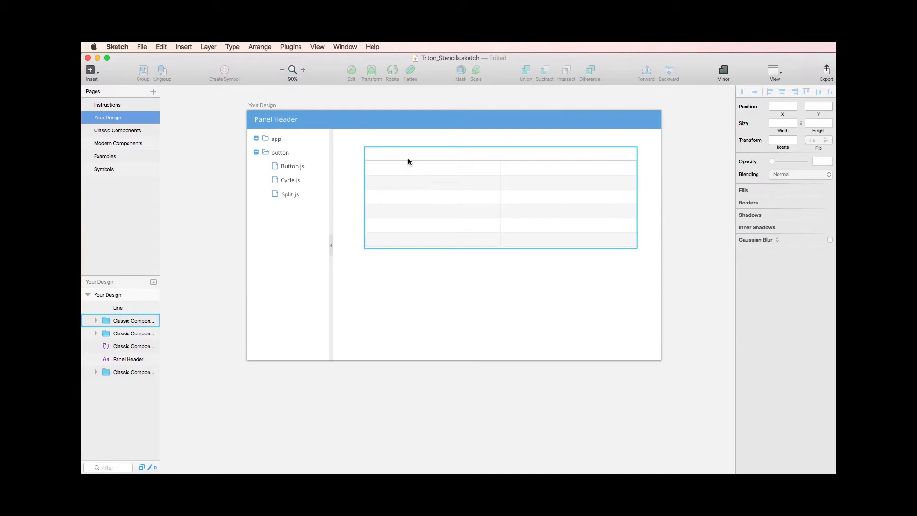
Step: Add the column headings "Name" and "Phone Number" in the grid's header row, applying a shared text style to "Name"
key("t")
left_click(372, 152)
type("Name")
key("super+a")
left_click(786, 161)
left_click(784, 268)
key("t")
left_click(507, 157)
type("Phone Numbert")
Step: Enter a sample contact's name and phone number in the grid's first row and duplicate them to fill all six rows
left_click(372, 170)
type("Bart Simpsont")
left_click(508, 171)
type("555-1234")
key("Up")
key("Up")
key("Up")
key("Up")
key("super+d")
key("super+d")
key("super+d")
key("super+d")
Step: Move the whole grid with its texts and divider line to about X 238, Y 106
left_click_drag(353, 141, 642, 257)
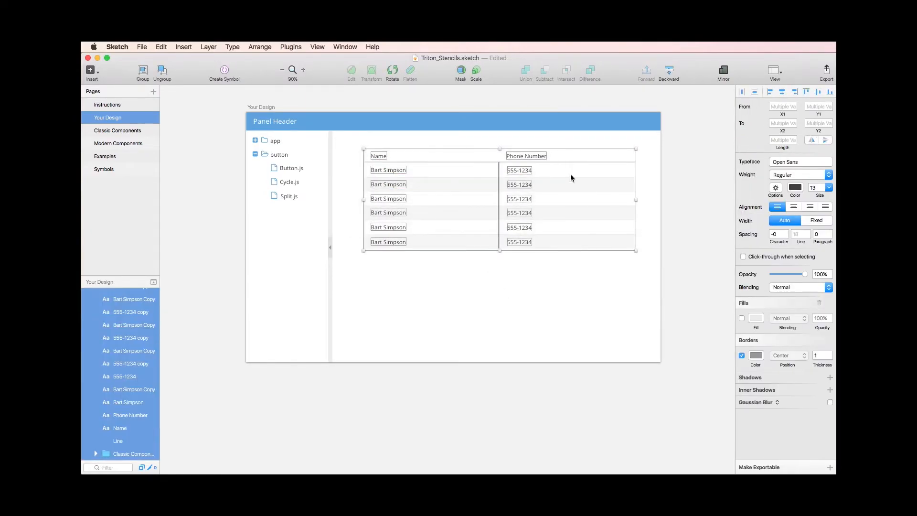
left_click_drag(571, 174, 556, 183)
left_click(536, 194)
Step: Place the classic Paginator symbol from the grid components just below the contact grid, aligned with its width
left_click(184, 47)
mouse_move(210, 141)
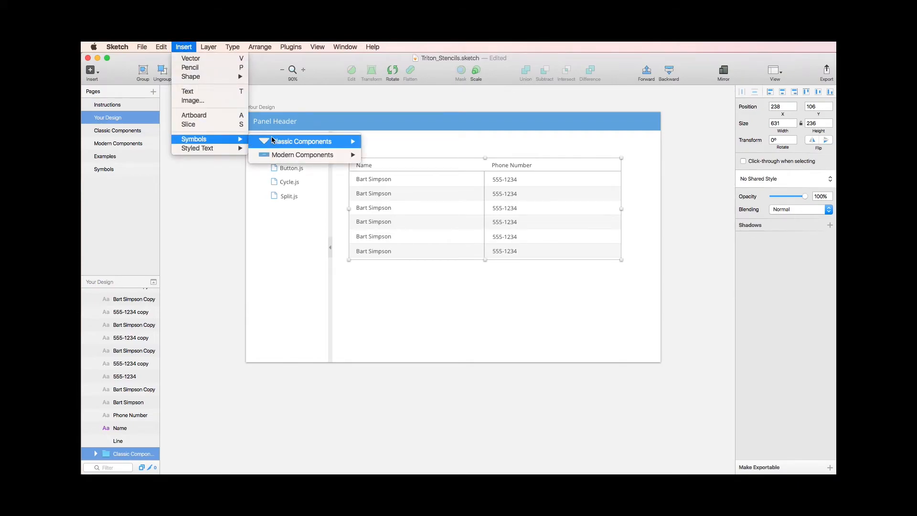
mouse_move(285, 142)
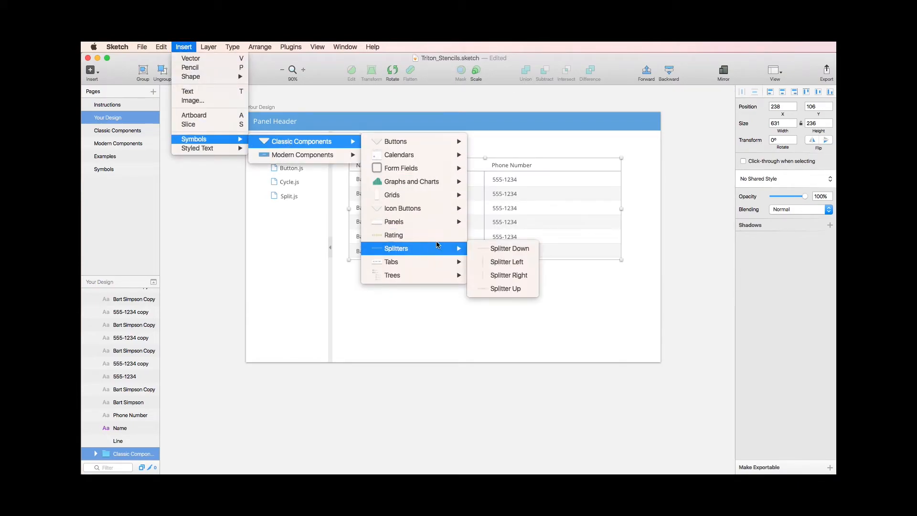
mouse_move(432, 194)
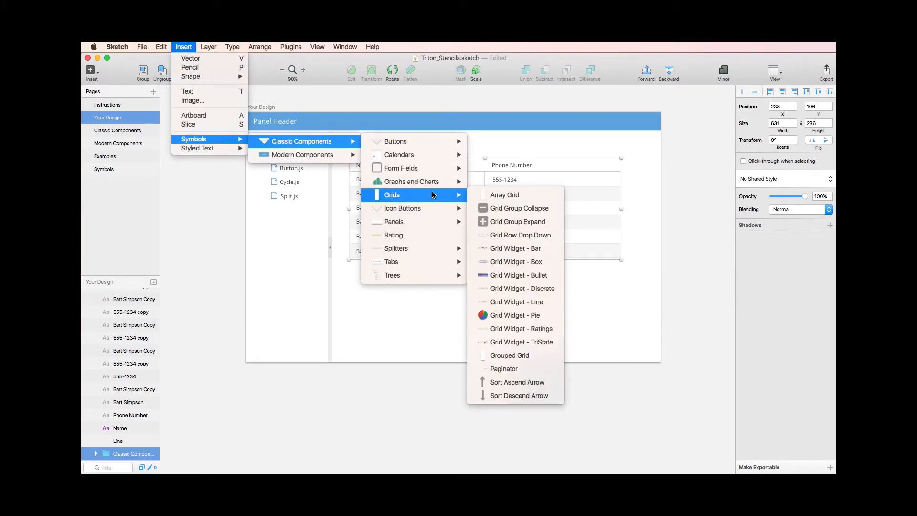
left_click(514, 368)
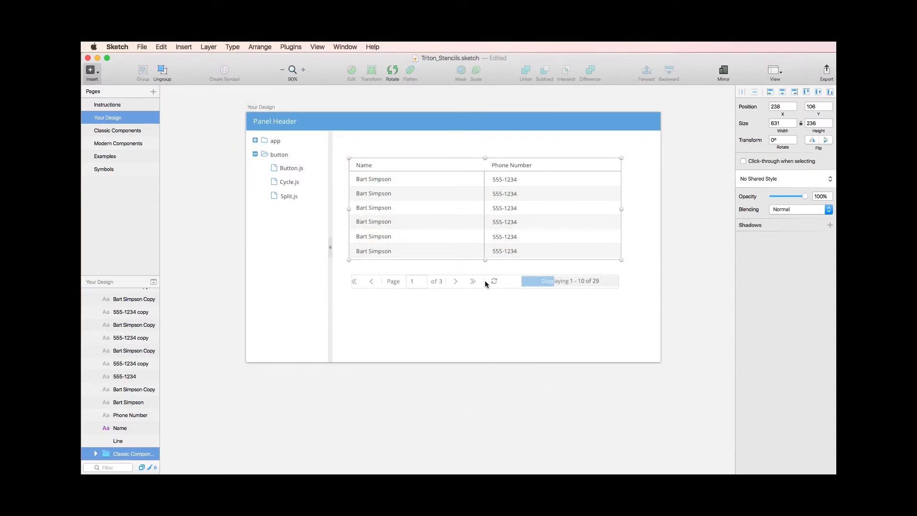
left_click(482, 283)
left_click(532, 325)
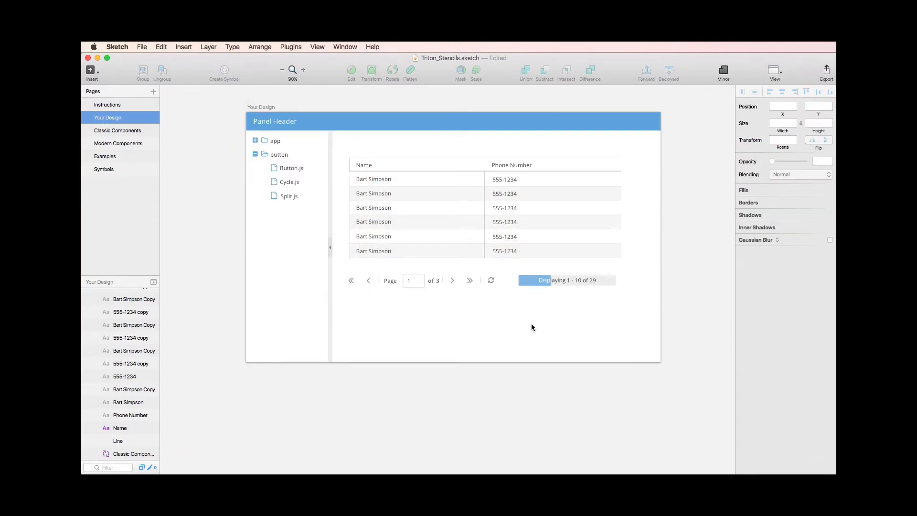